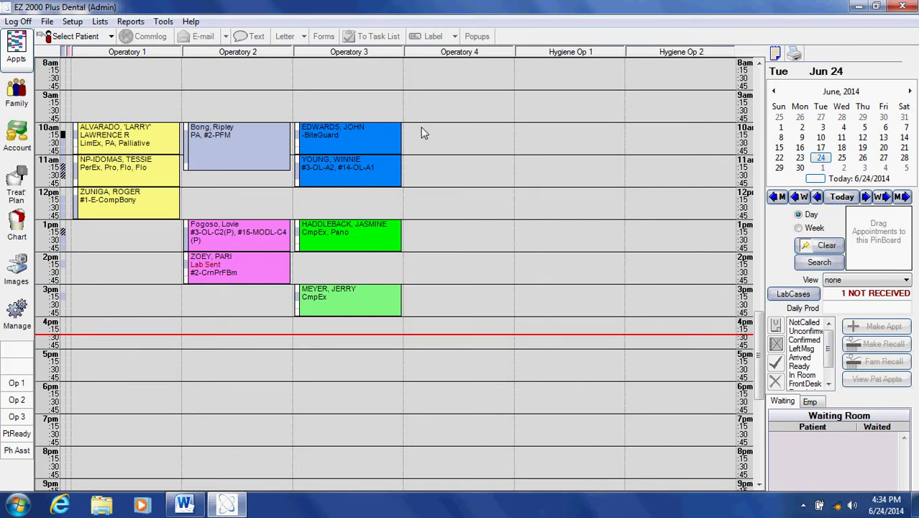
Step: Start a new appointment in the empty Operatory 4 slot for the chosen patient
double_click(423, 132)
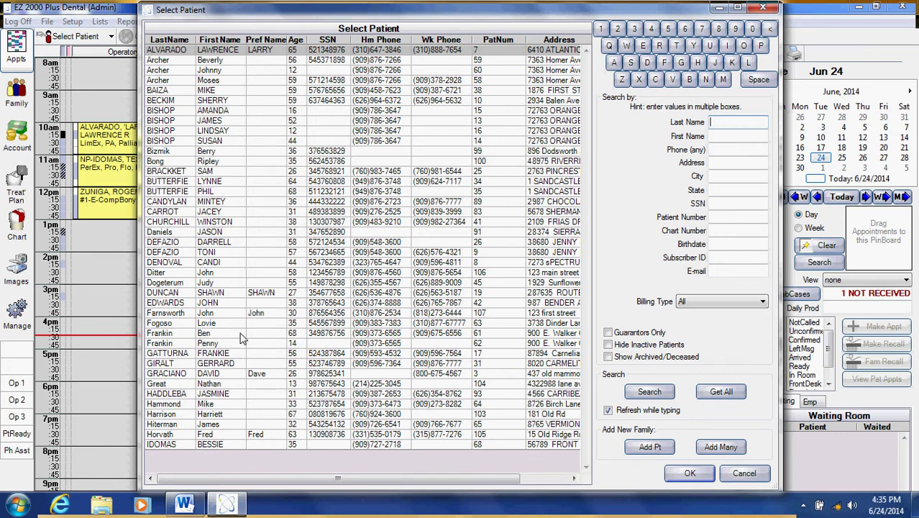
double_click(223, 424)
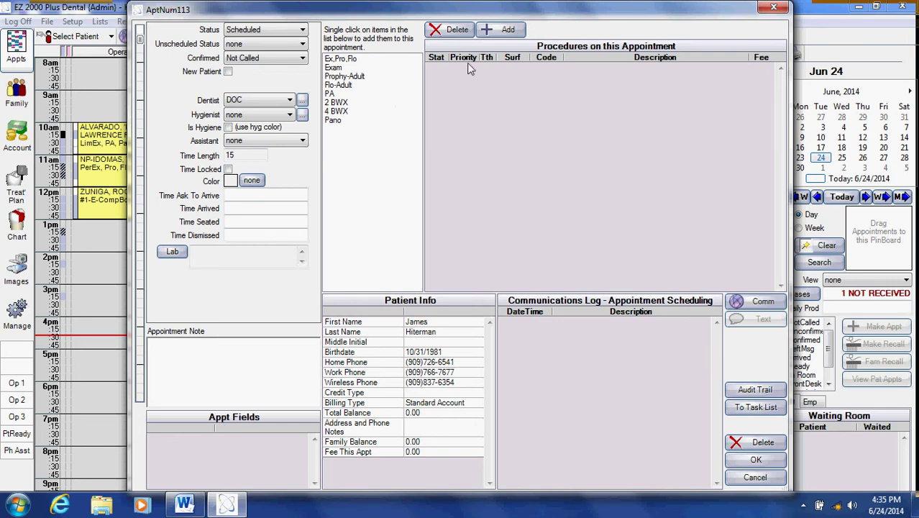
Step: Search the procedure codes for D2750 and select the porcelain-fused-to-high-noble-metal crown
left_click(496, 33)
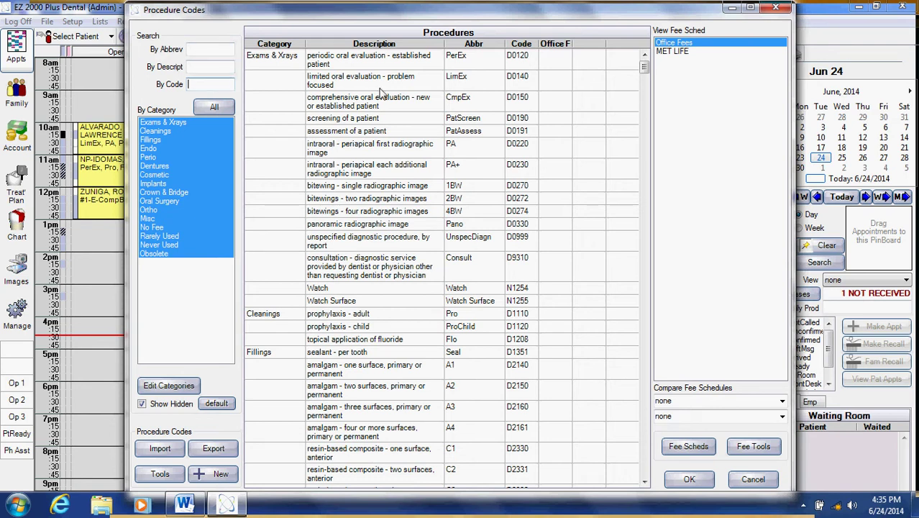
key("Tab")
type("d")
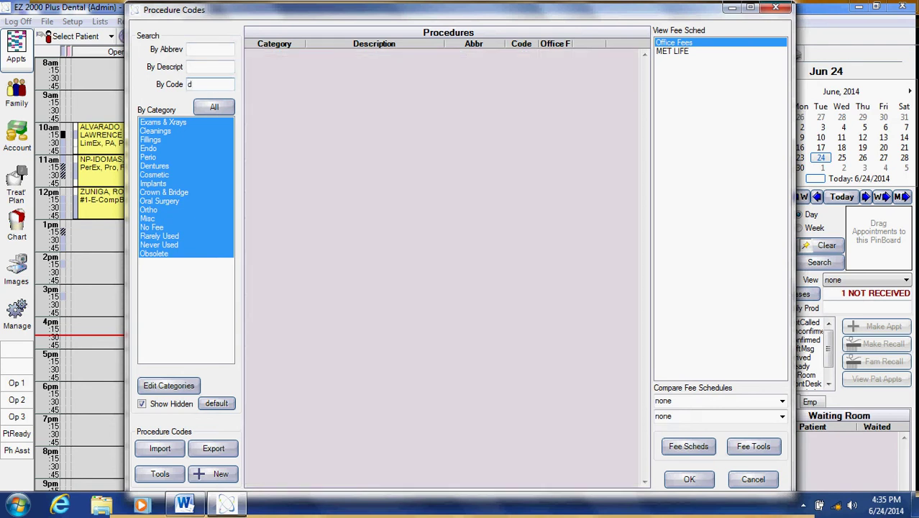
key("Caps_Lock")
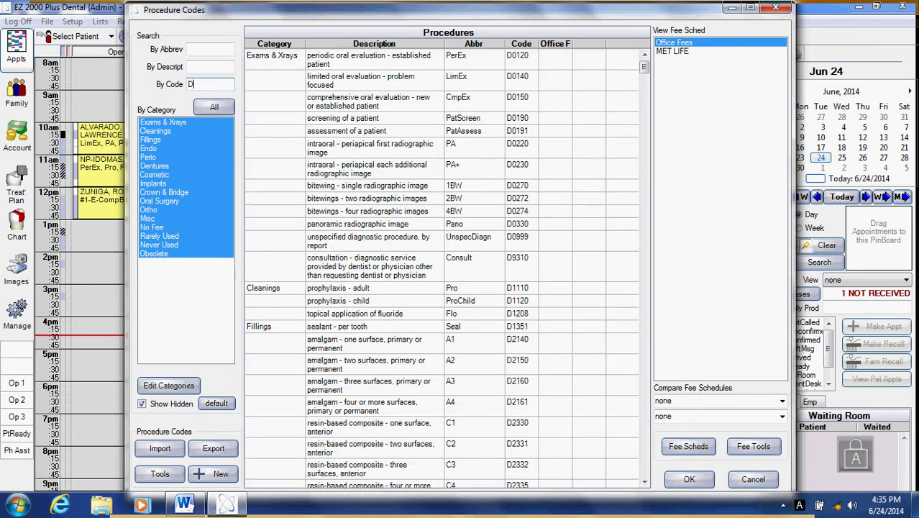
type("2750")
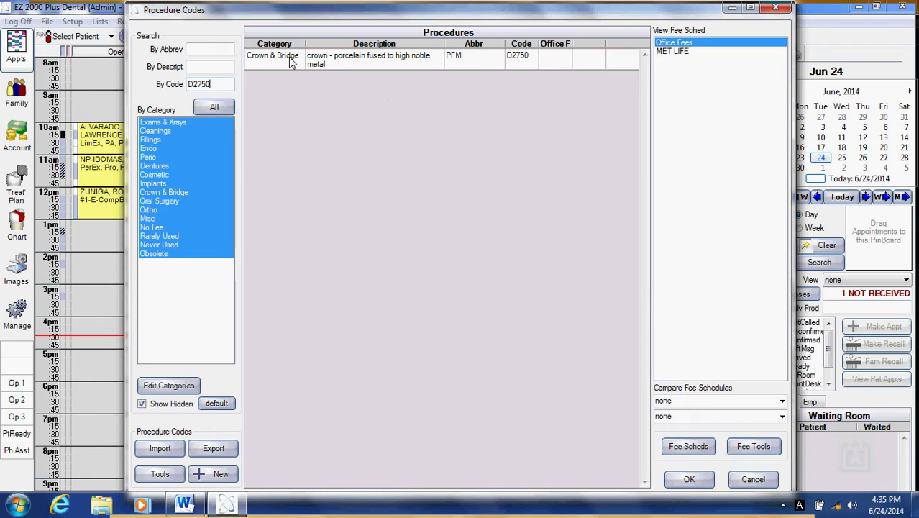
left_click(430, 63)
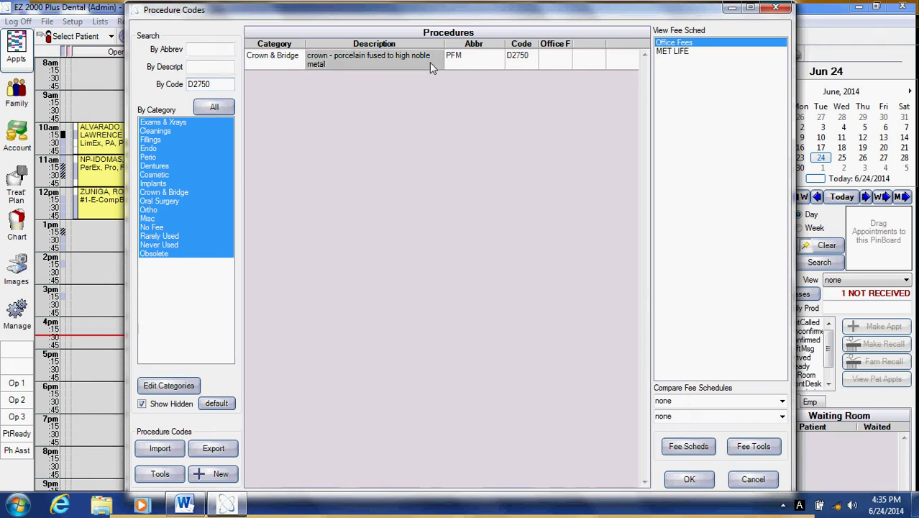
left_click(689, 480)
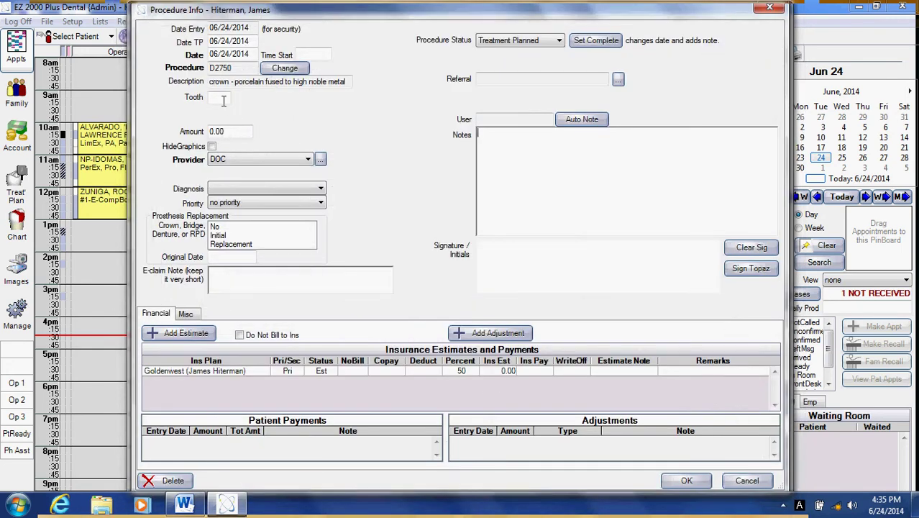
Step: Enter tooth 14 and a 1000 fee for the D2750 crown and save it
left_click(224, 101)
type("14")
key("shift+Tab")
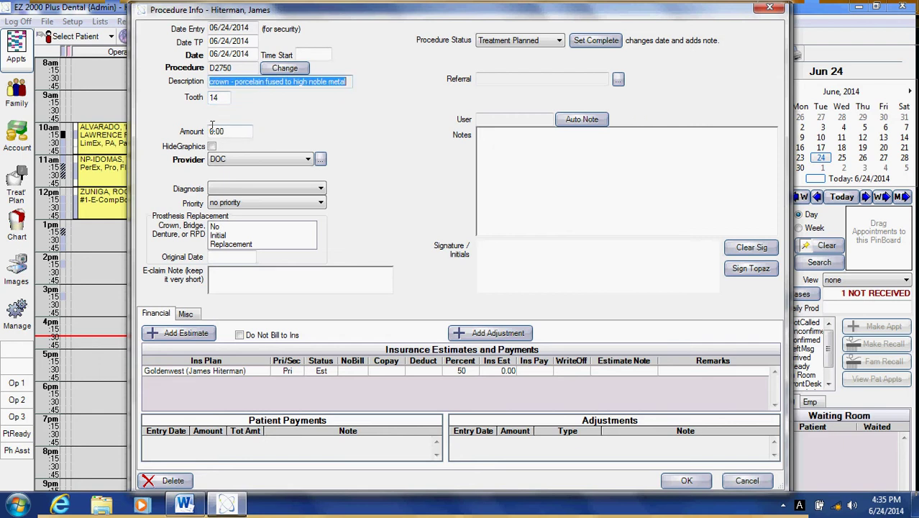
key("Tab")
key("Tab")
type("1000")
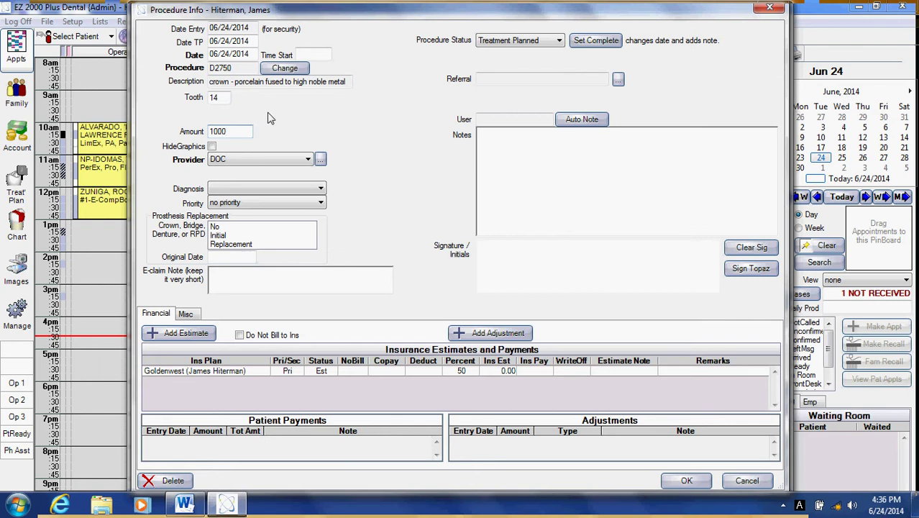
left_click(687, 482)
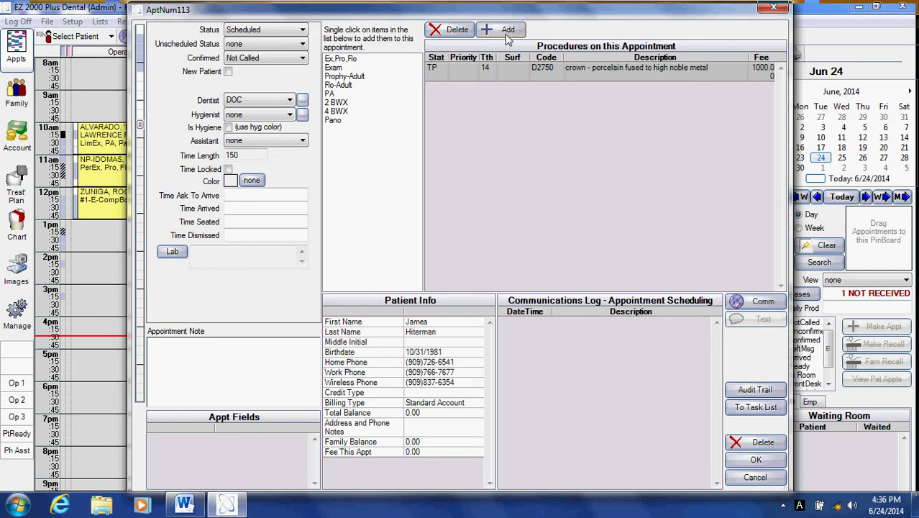
Step: Add a D0220 periapical x-ray procedure with a 25 fee to the appointment
left_click(506, 30)
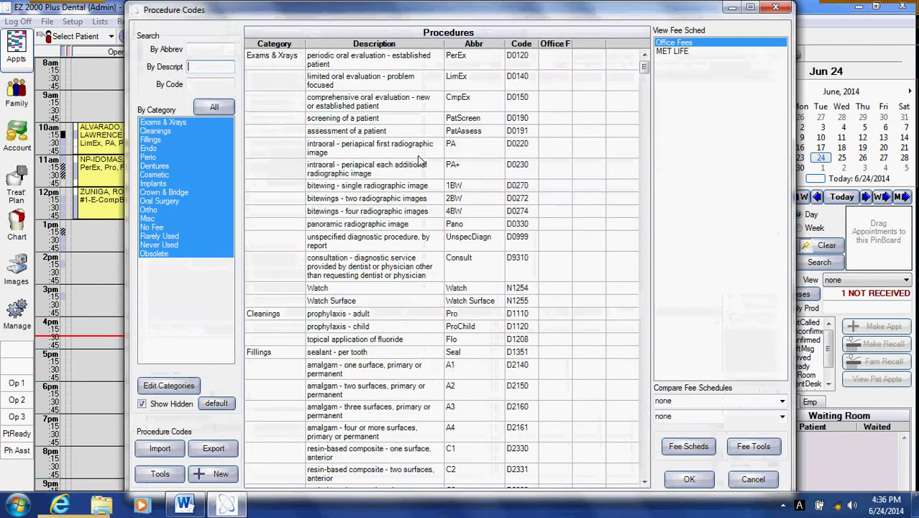
left_click(412, 153)
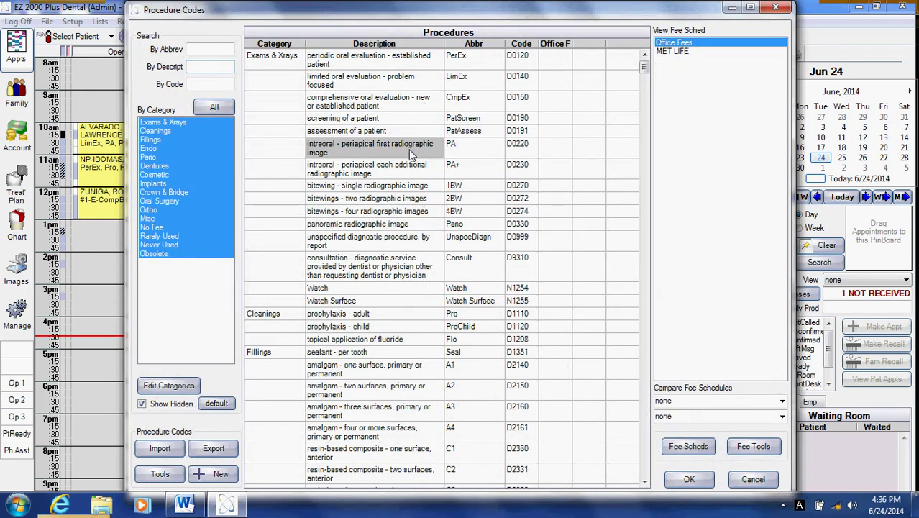
left_click(689, 480)
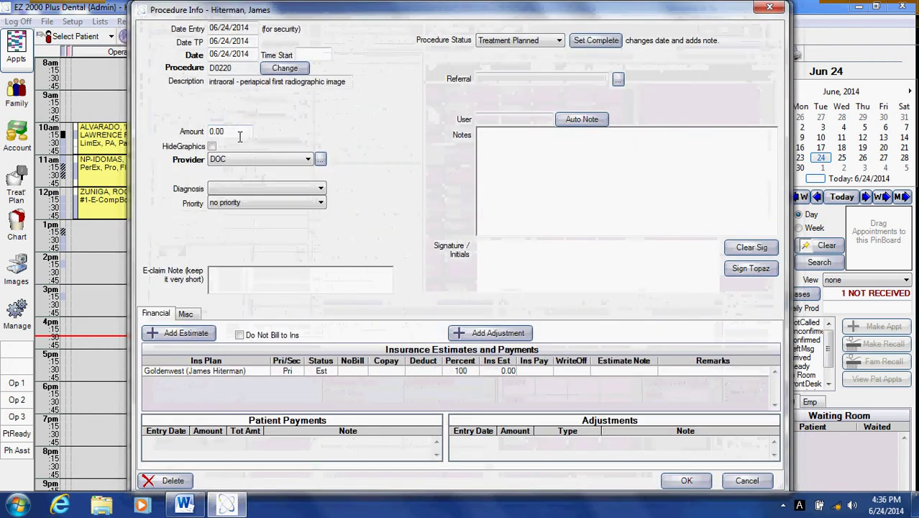
type("25")
left_click(686, 481)
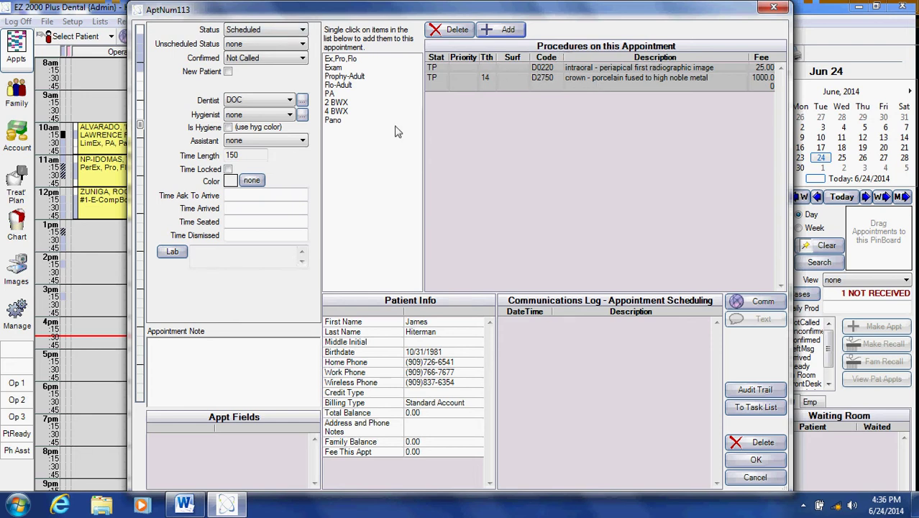
Step: Save the appointment to the schedule and resize it to end at 12:00
left_click(748, 461)
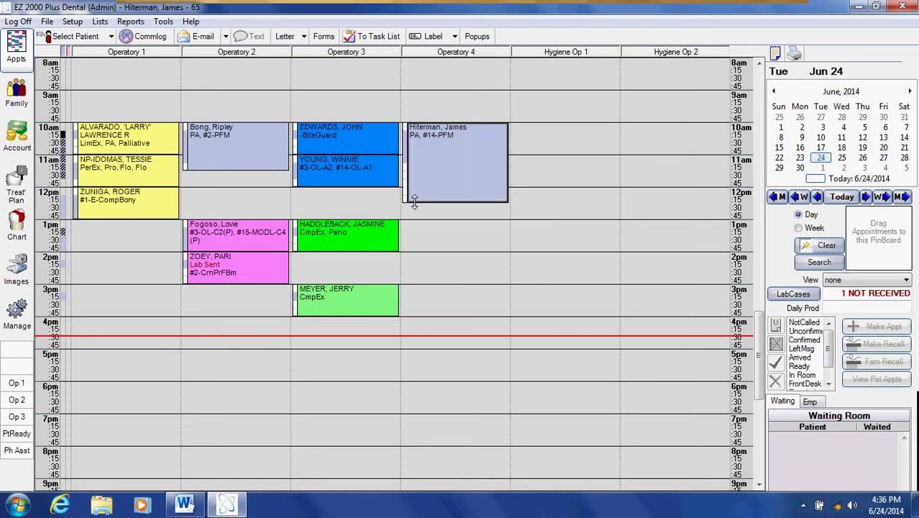
left_click_drag(414, 202, 415, 185)
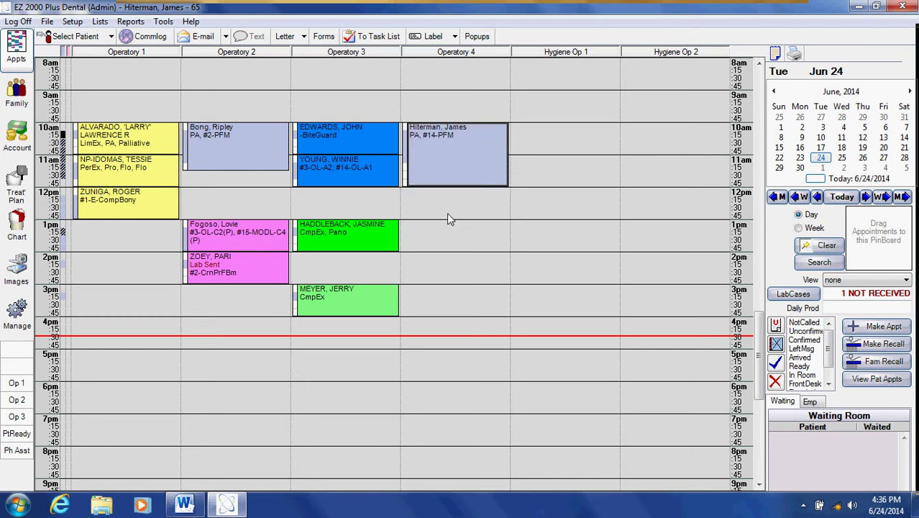
mouse_move(401, 233)
mouse_move(430, 172)
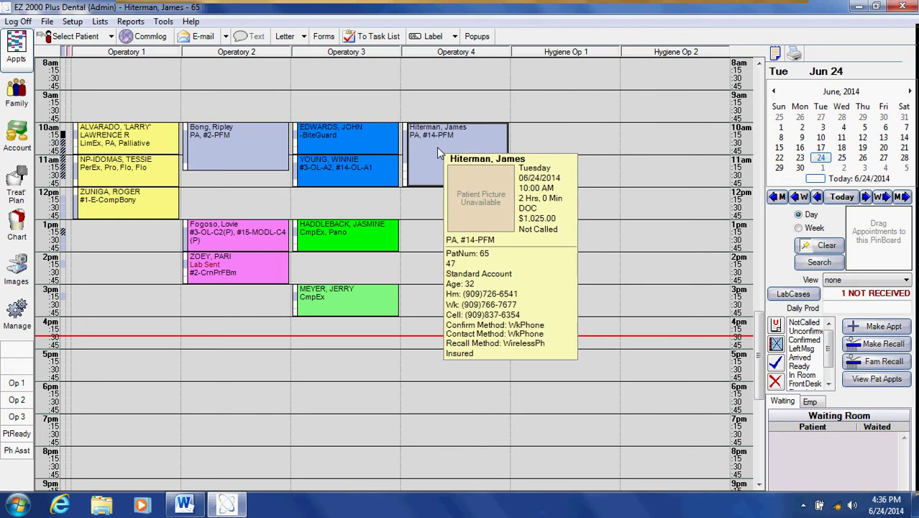
Step: Change the Operatory 4 appointment's status to Complete and save it
double_click(436, 147)
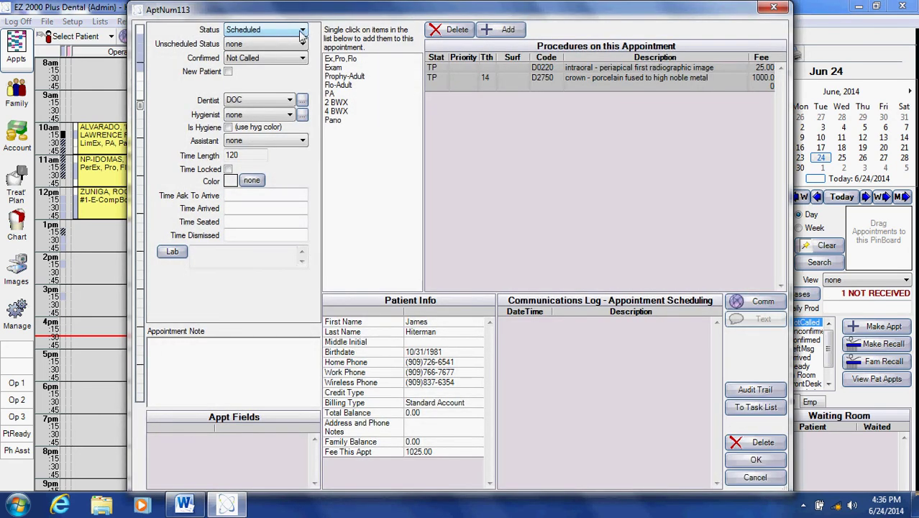
left_click(302, 30)
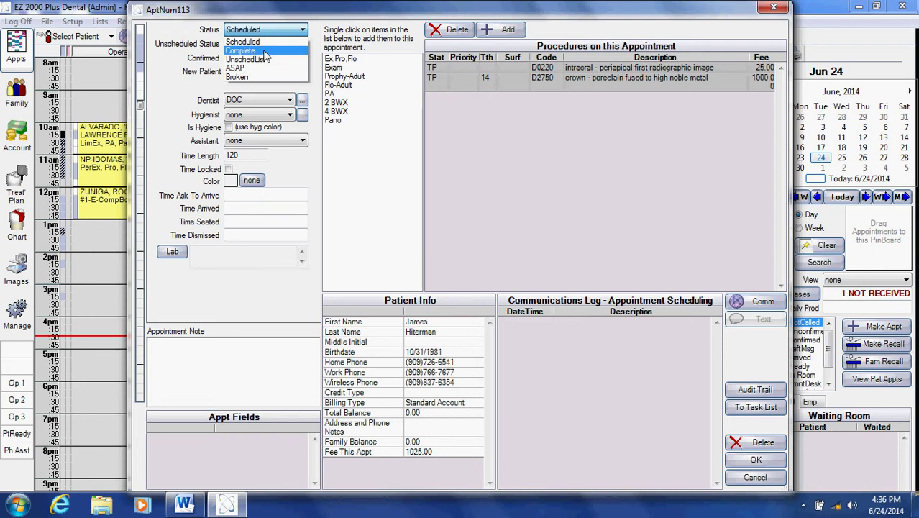
left_click(264, 52)
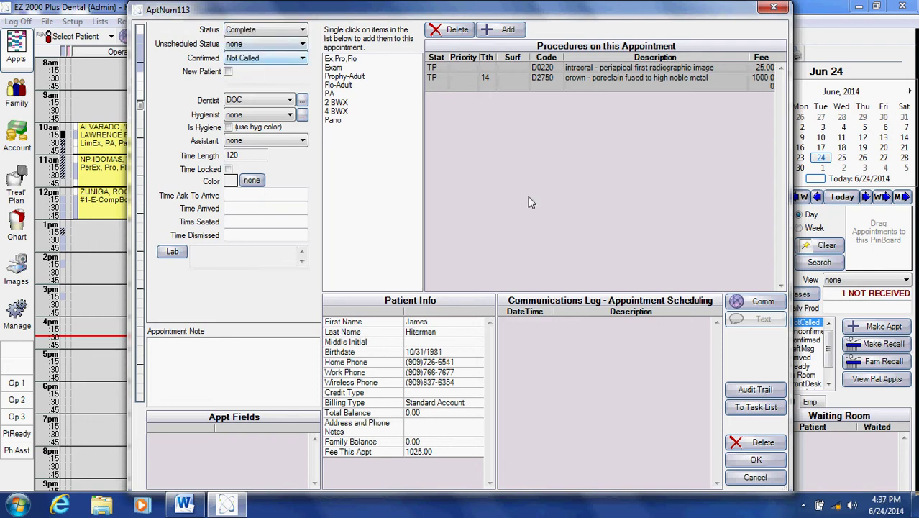
left_click(756, 461)
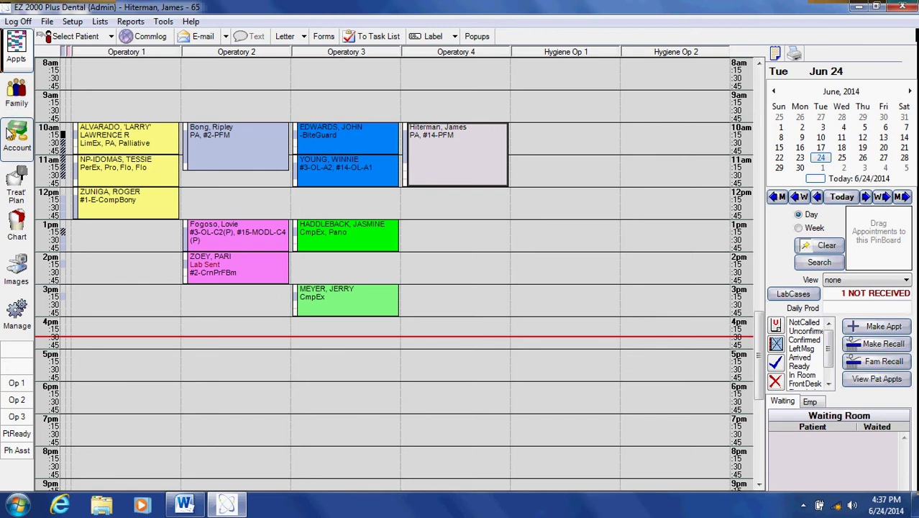
Step: In the account ledger, select the x-ray and crown charges and create an insurance claim
left_click(16, 136)
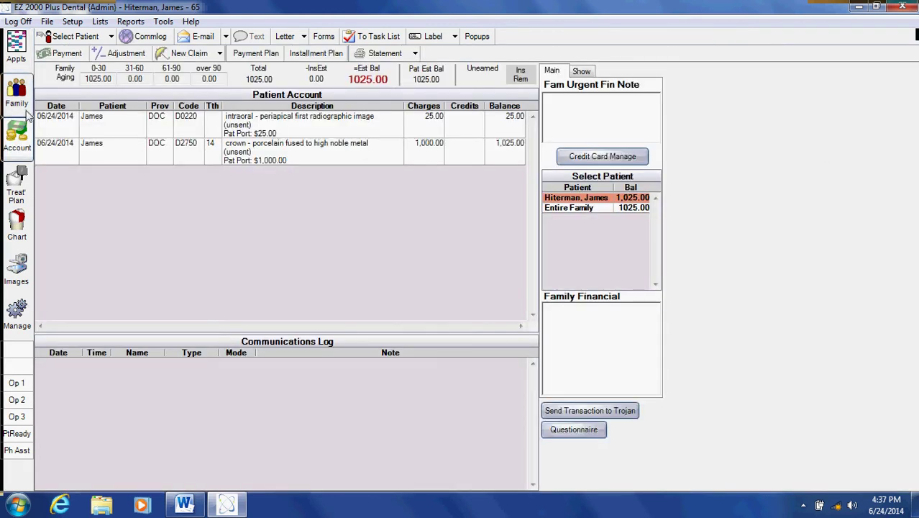
left_click(184, 123)
left_click(184, 145, "ctrl")
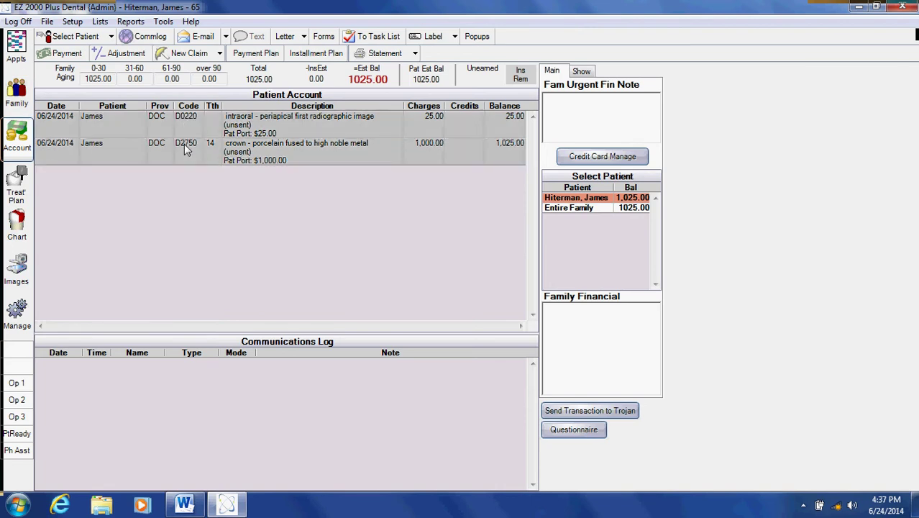
left_click(182, 60)
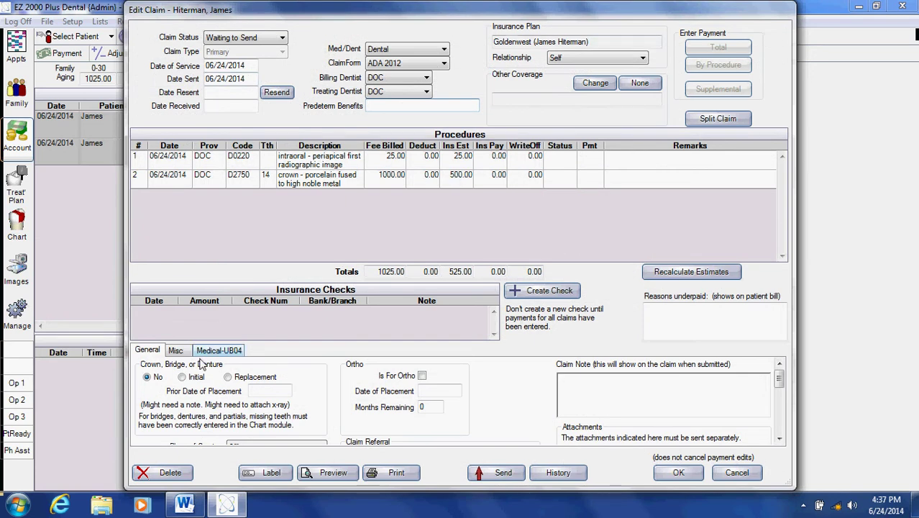
Step: Mark the crown as initial placement, add the note 'FX DISTAL CUSP', and save the claim
left_click(182, 377)
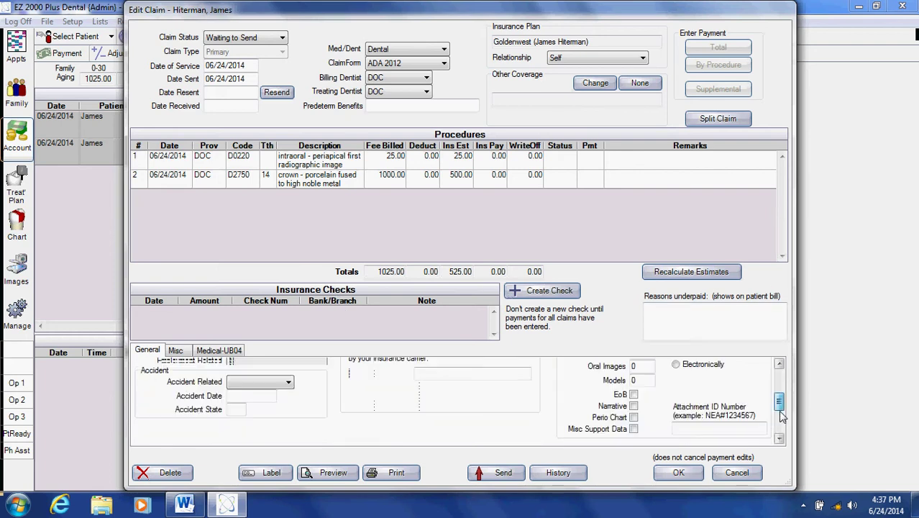
scroll(781, 416, "down", 2)
scroll(778, 383, "up", 6)
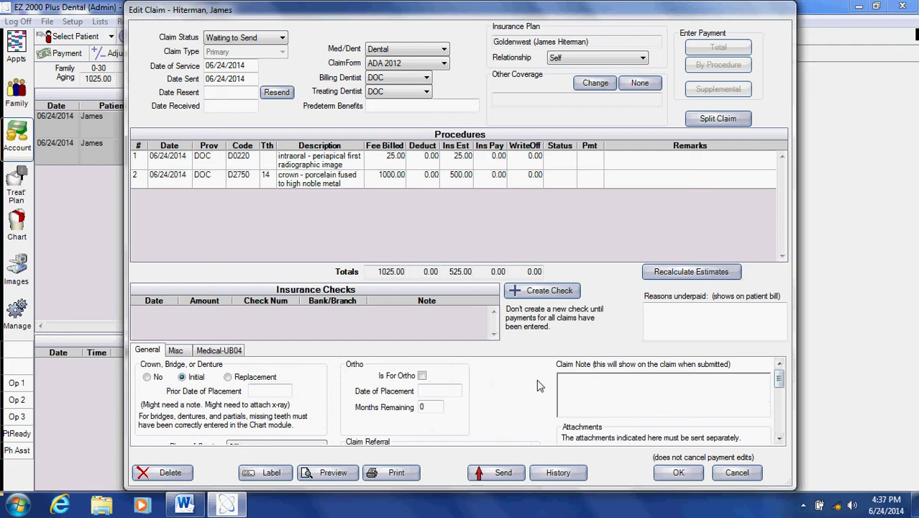
left_click(574, 381)
type("FX DISTAL CUSP")
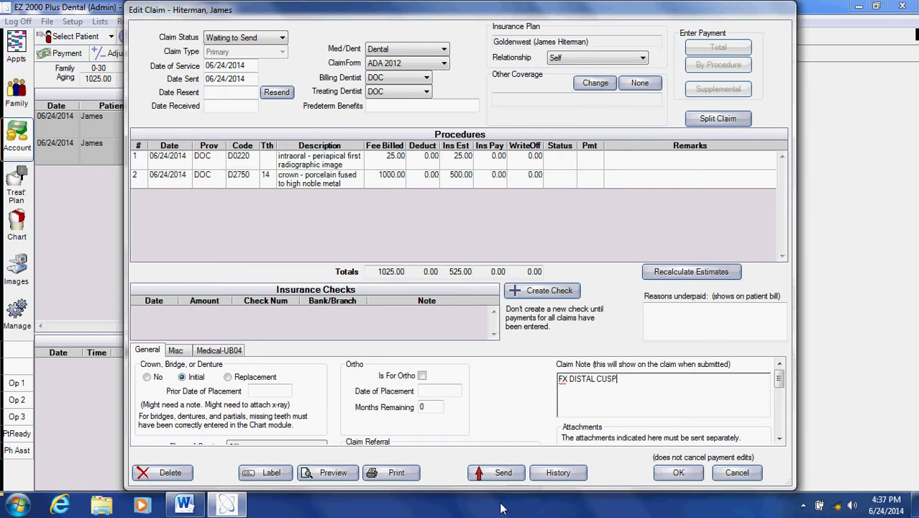
left_click(676, 474)
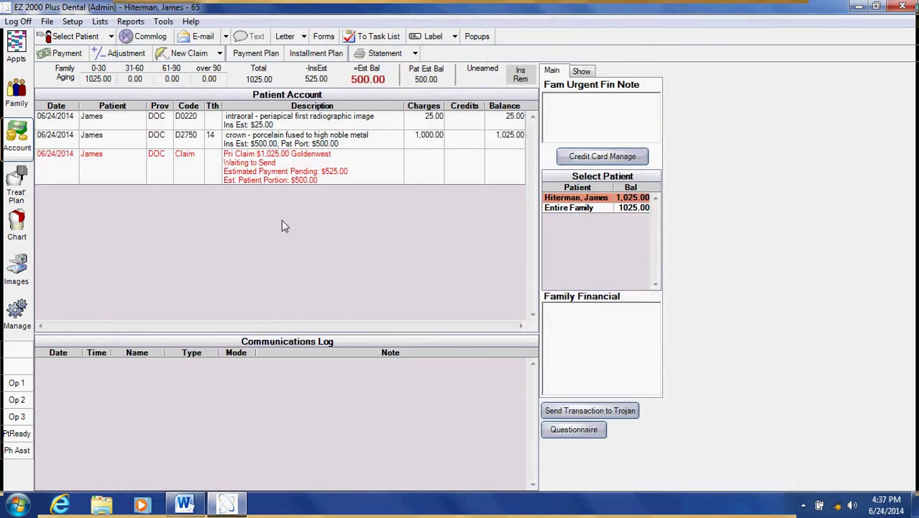
Step: Reopen the pending Goldenwest claim, look through its ADA form preview, then close it
double_click(279, 175)
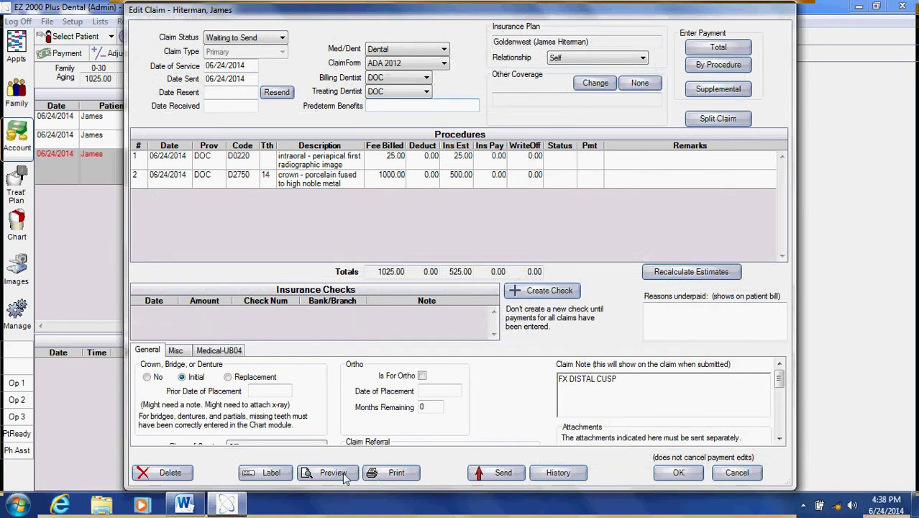
left_click(320, 473)
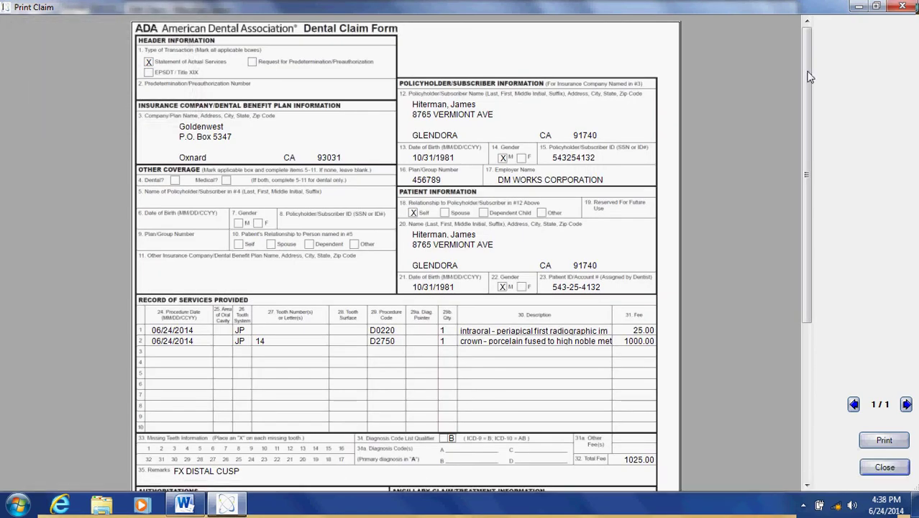
left_click_drag(805, 76, 813, 211)
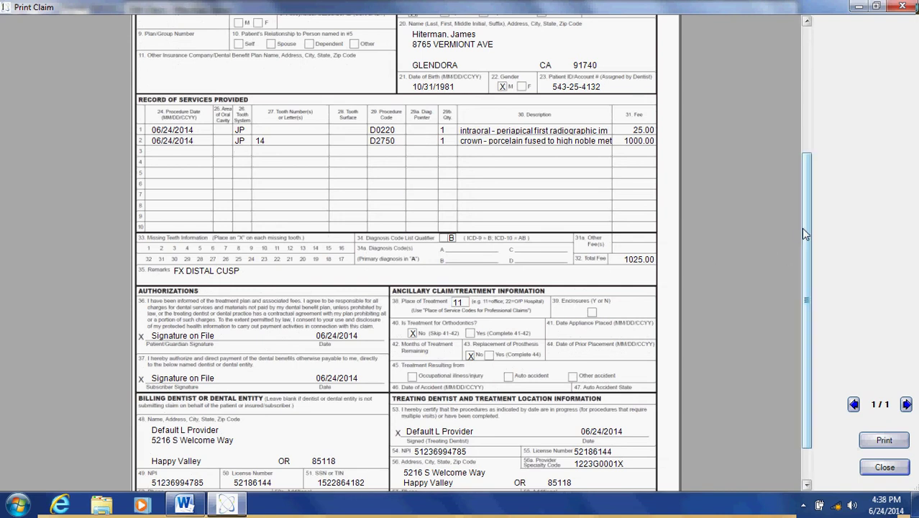
scroll(805, 239, "down", 1)
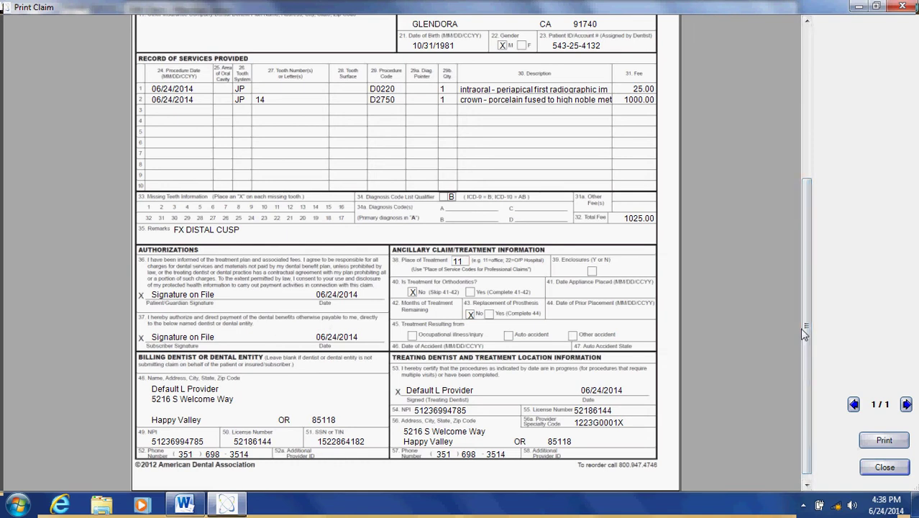
scroll(804, 241, "up", 5)
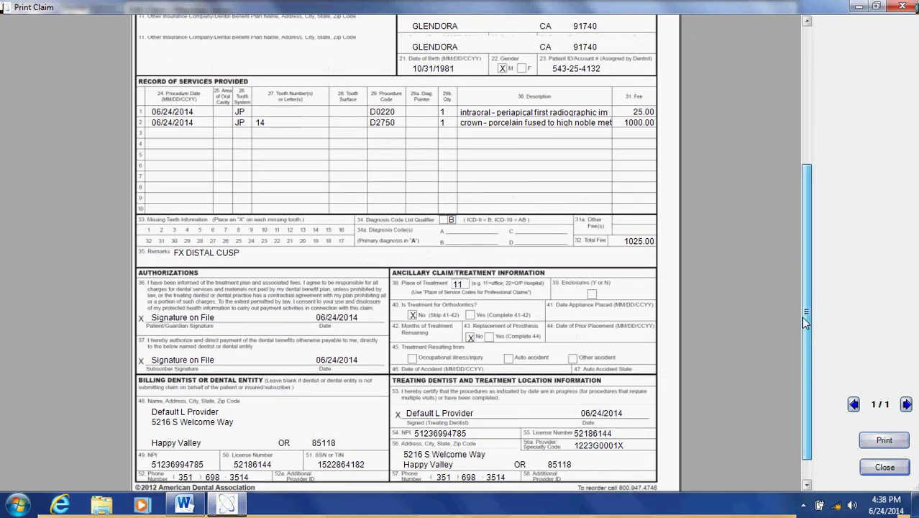
scroll(804, 241, "up", 1)
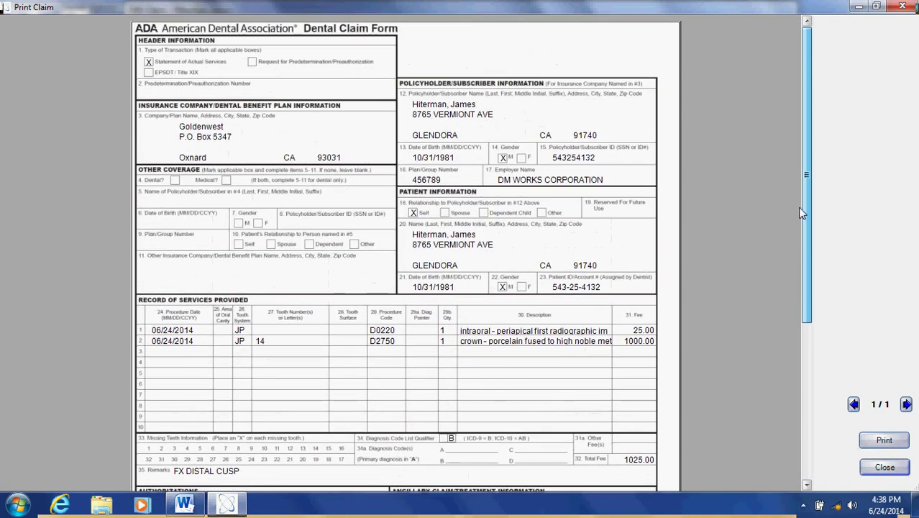
left_click(883, 467)
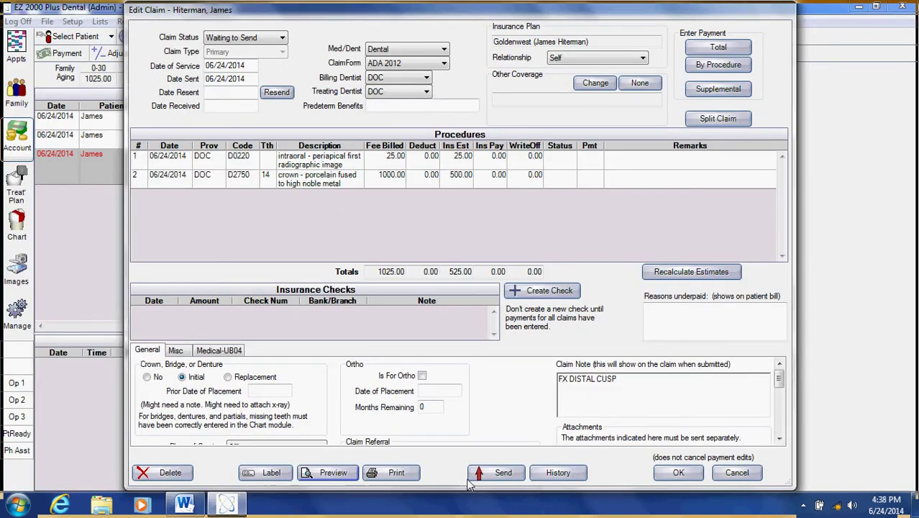
left_click(676, 472)
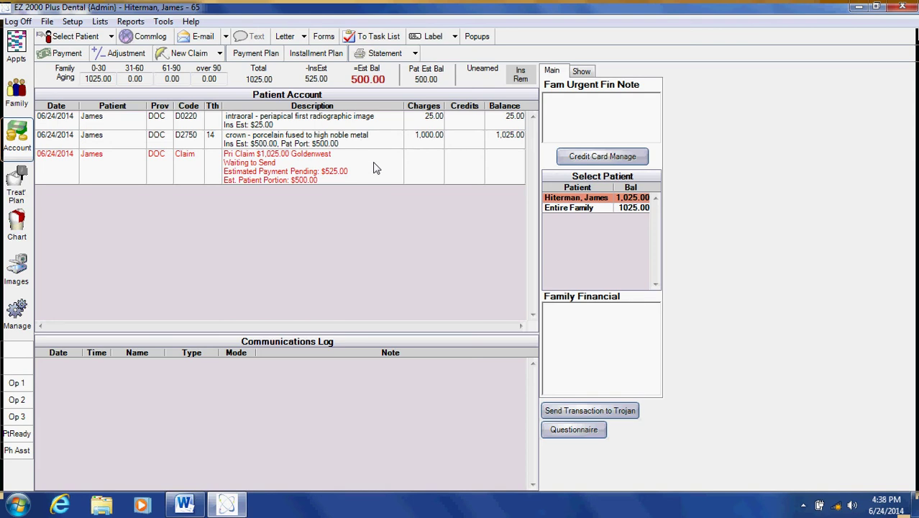
Step: Switch to the patient's Treat Plan module
left_click(16, 184)
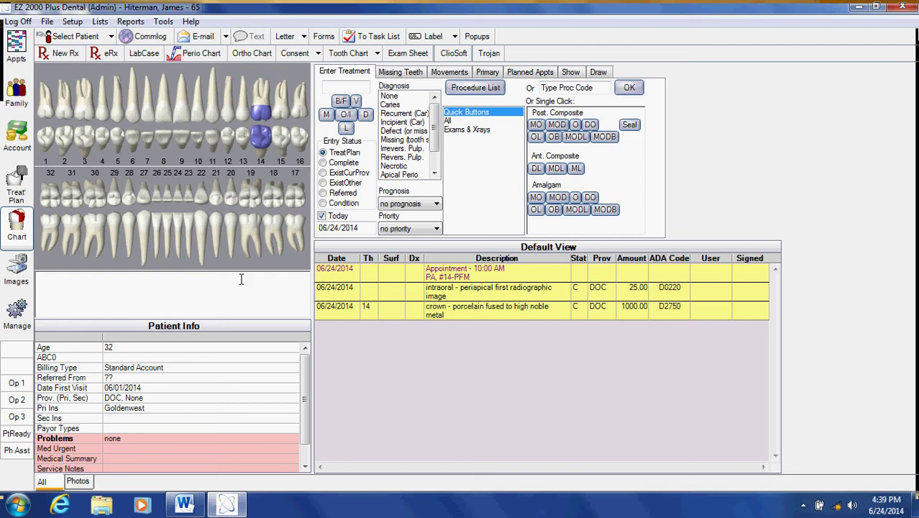
Step: Set the Goldenwest claim's status to Sent - Verified, save, and reopen the claim
left_click(18, 137)
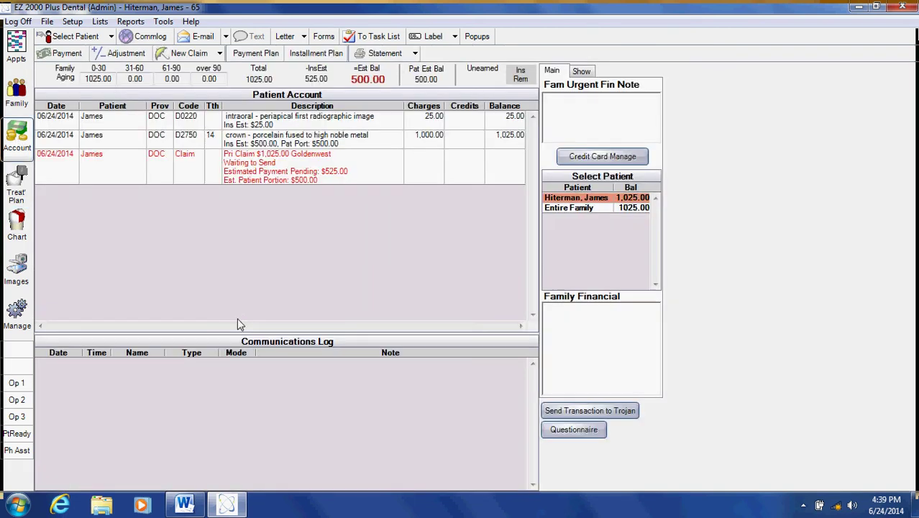
double_click(266, 173)
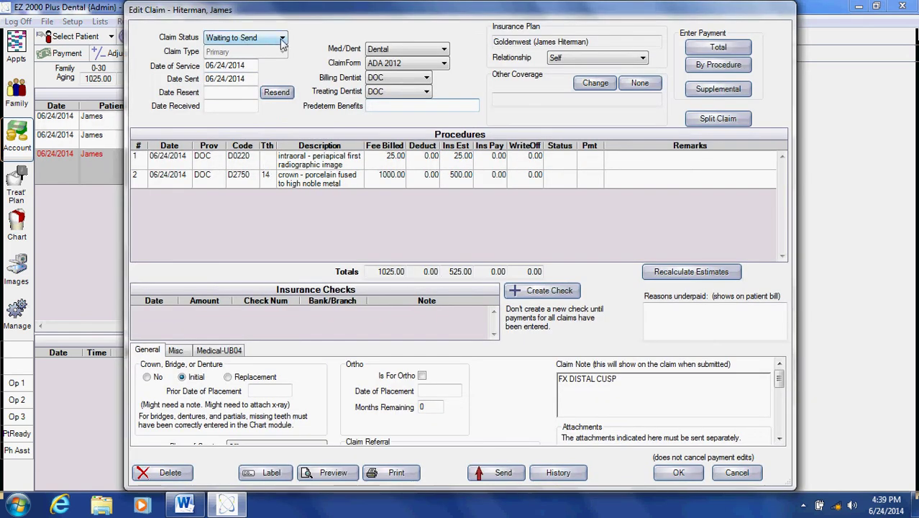
left_click(282, 40)
left_click(245, 82)
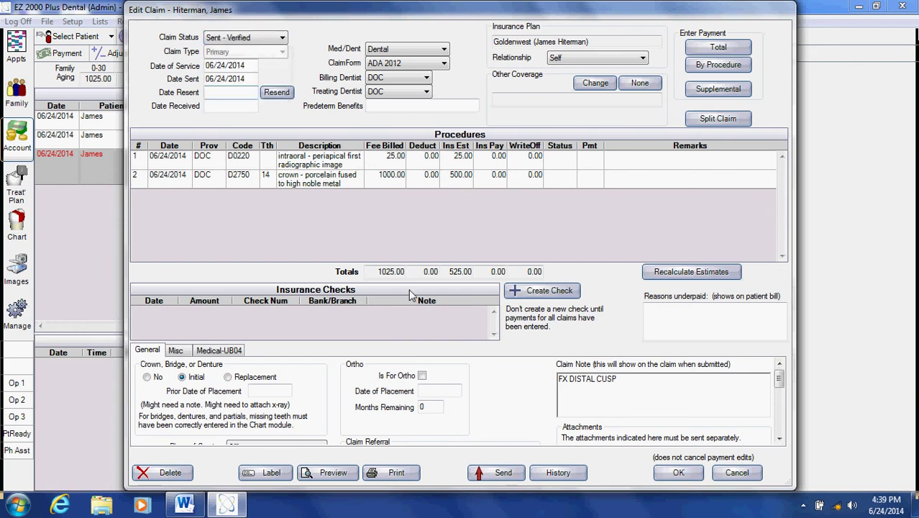
left_click(680, 473)
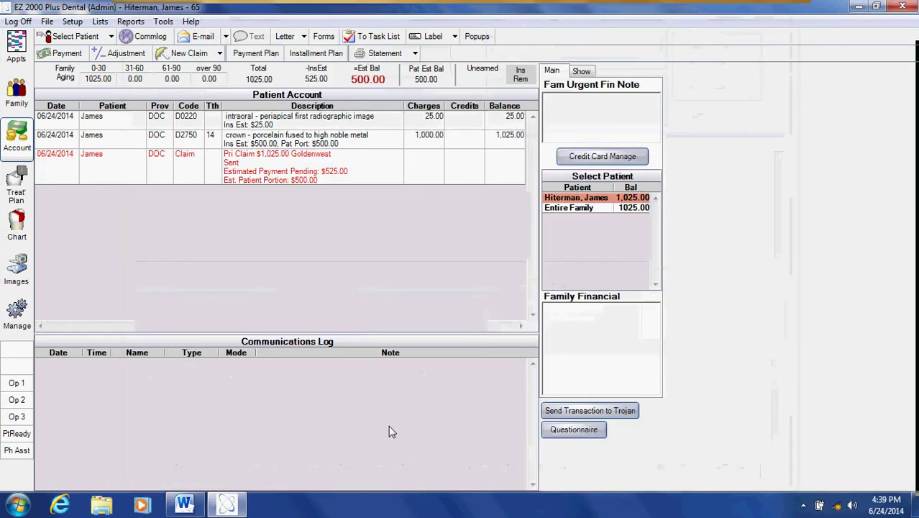
double_click(248, 170)
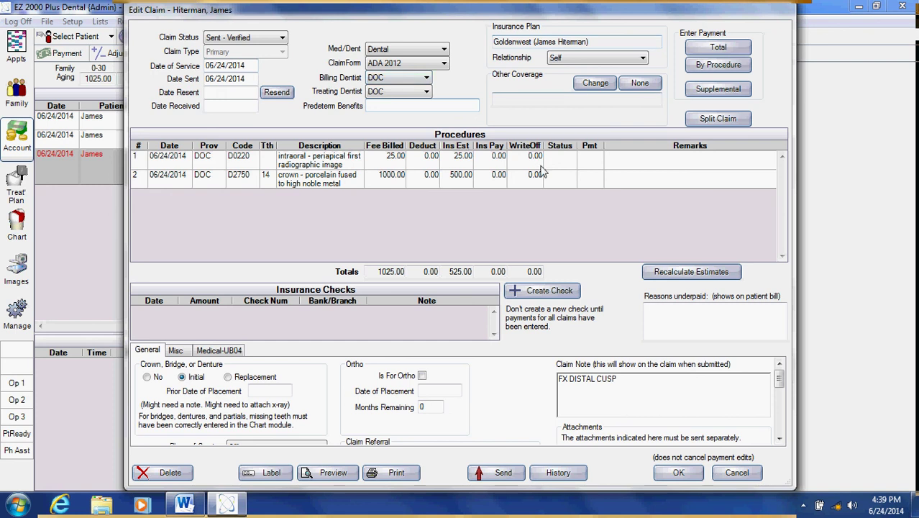
Step: Enter a $600.00 total insurance payment on the Goldenwest claim and save it as received
left_click(717, 48)
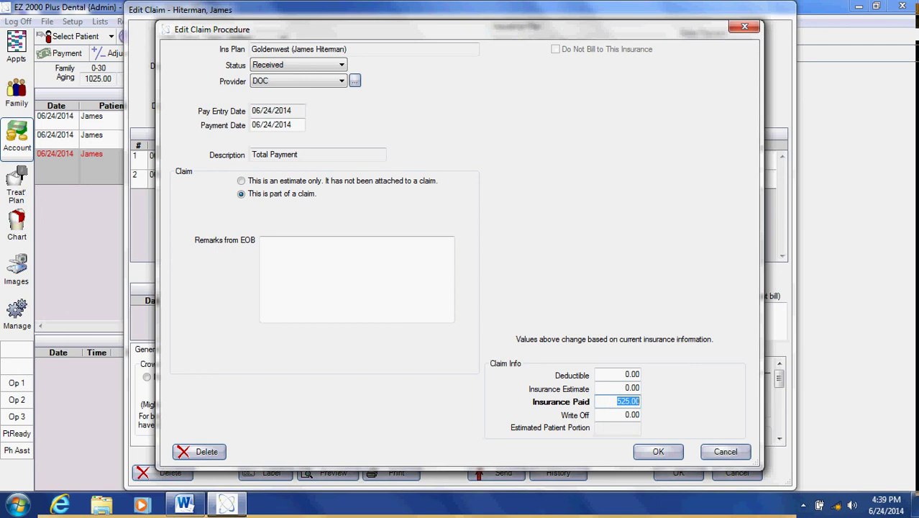
type("600")
left_click(658, 452)
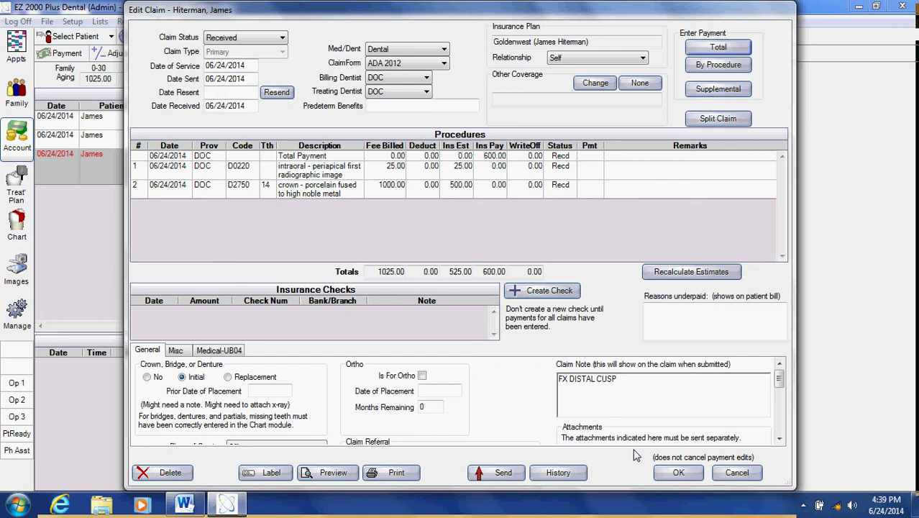
left_click(675, 471)
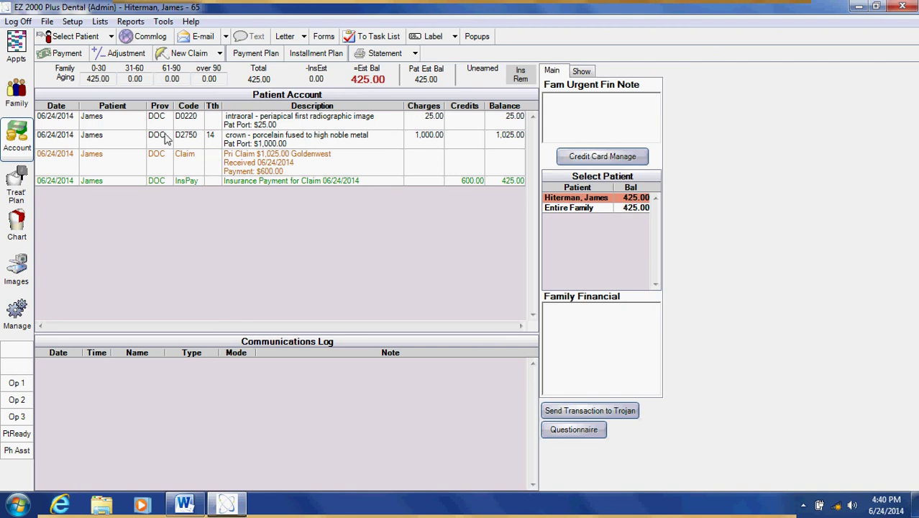
Step: Post a $250.00 patient check payment with check #4567
left_click(52, 58)
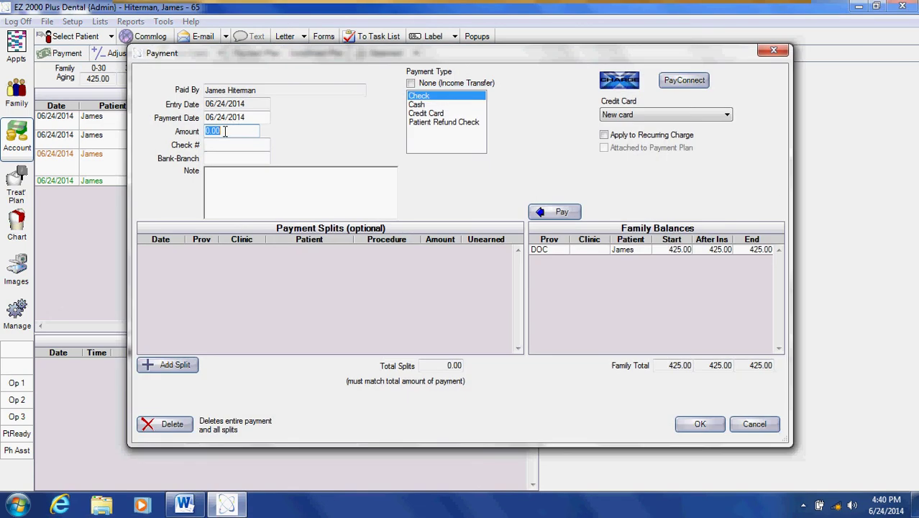
type("250")
key("Tab")
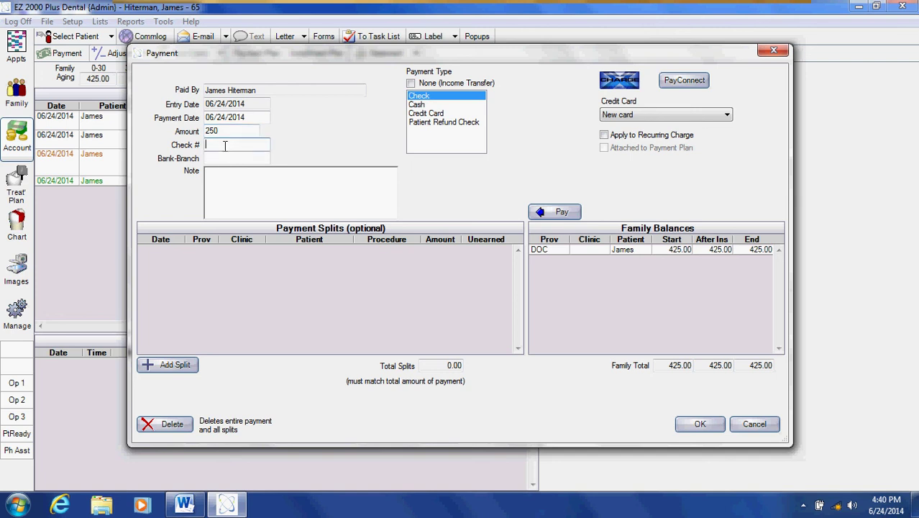
type("4567")
left_click(692, 423)
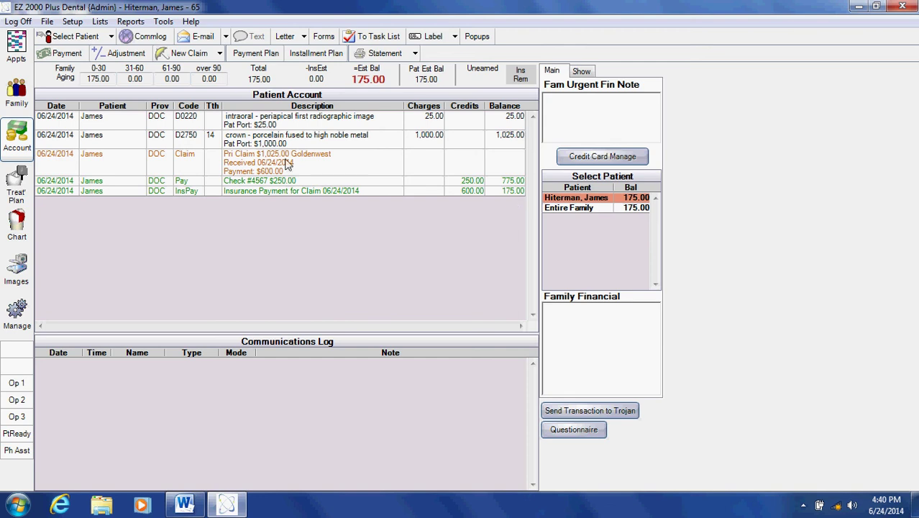
Step: Open the patient's chart showing the completed D0220 x-ray and D2750 crown on tooth 14
left_click(16, 226)
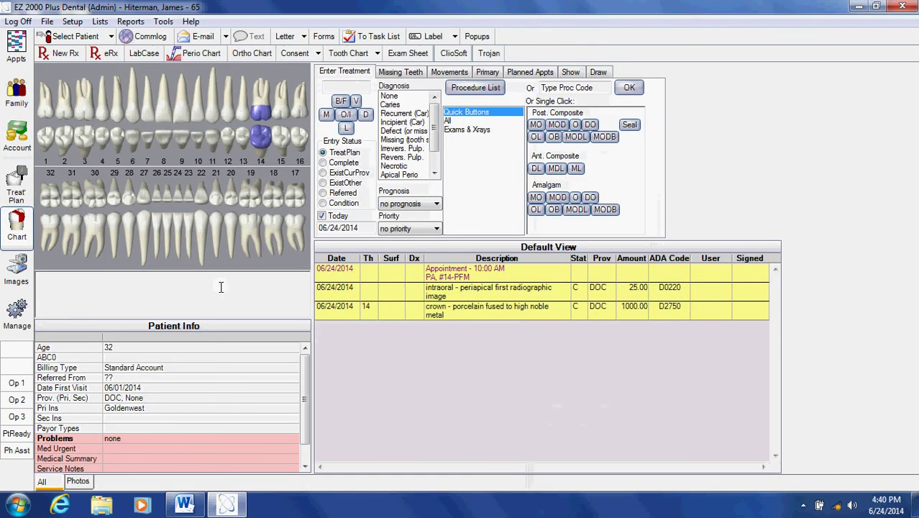